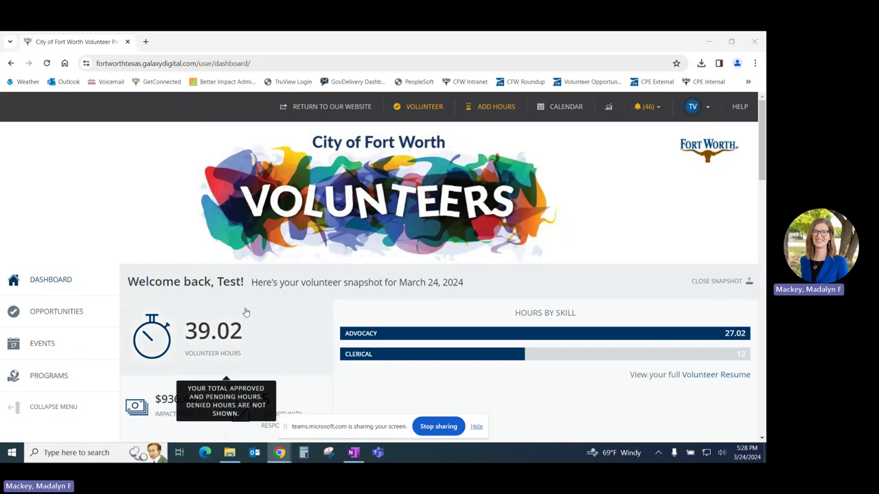
- In the Track Hours log's new entry form, choose Test Opportunity and its Jan 22, 2024 9:00am shift
click(261, 346)
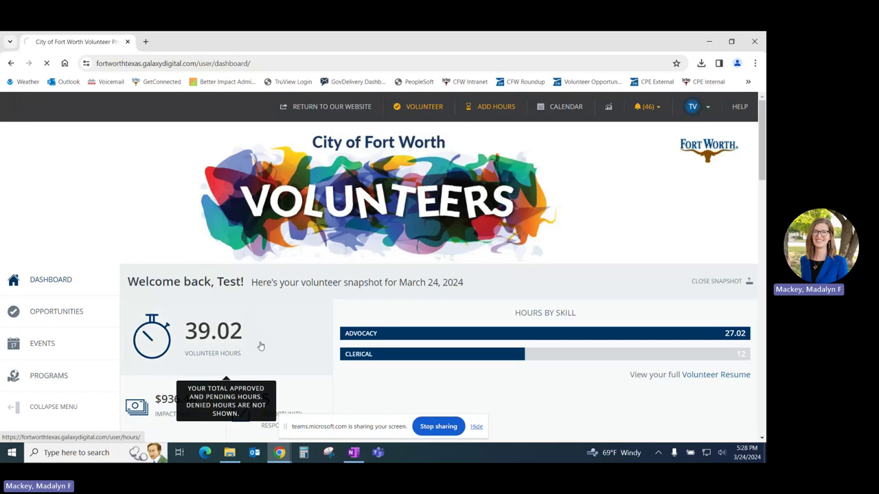
scroll(268, 342, down, 3)
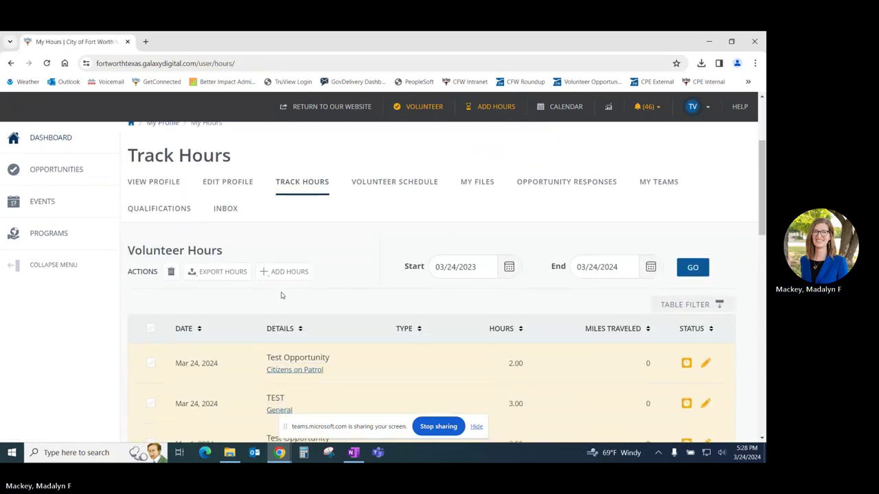
click(283, 274)
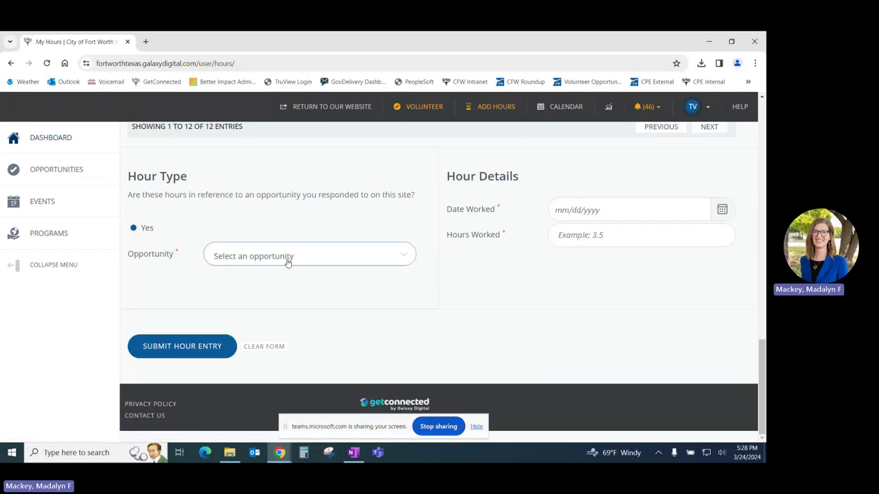
click(287, 263)
click(264, 301)
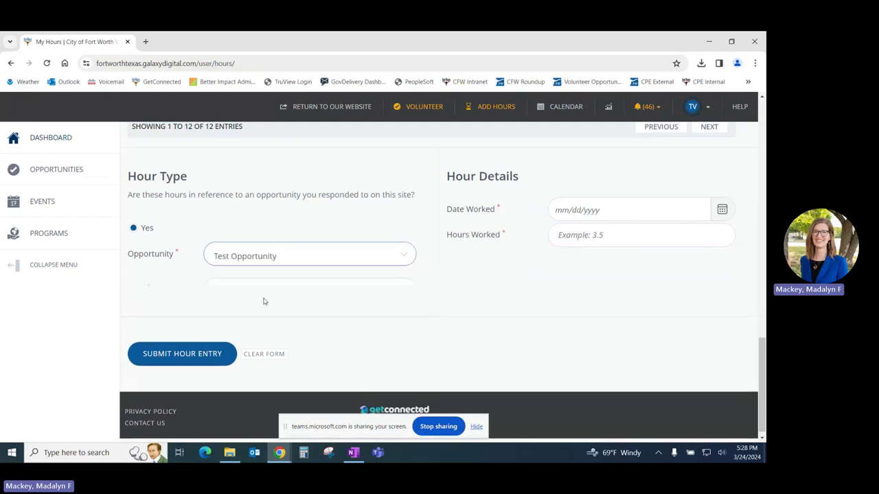
click(351, 292)
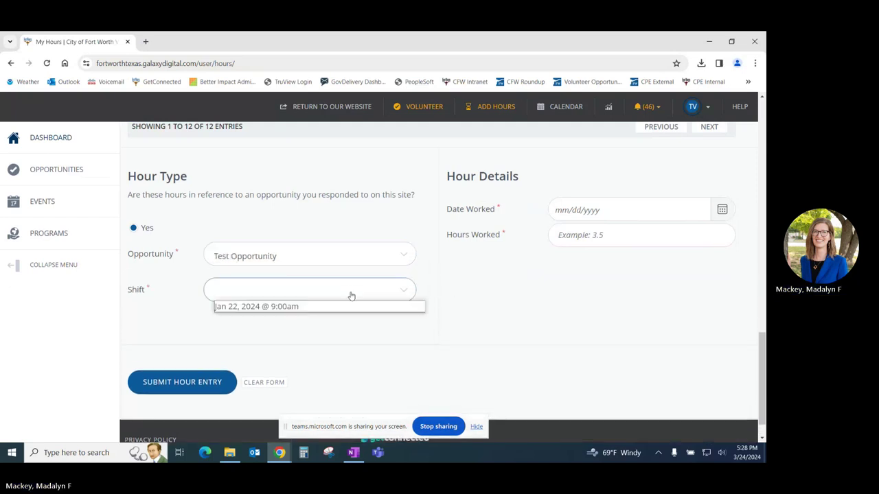
click(277, 307)
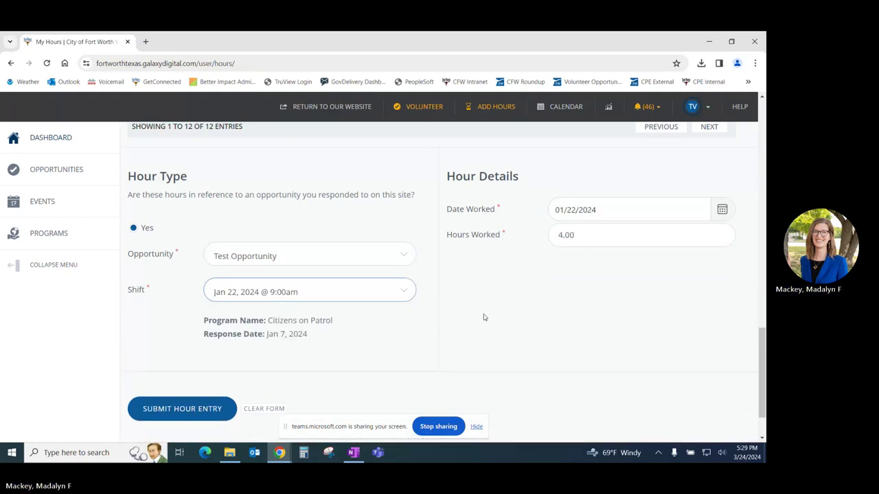
- Set Date Worked to 03/20/2024 and Hours Worked to 5
click(721, 210)
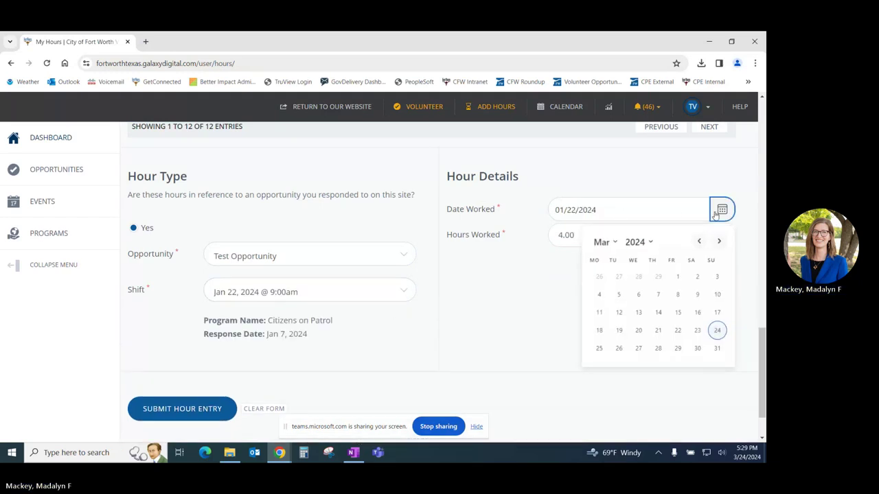
click(638, 331)
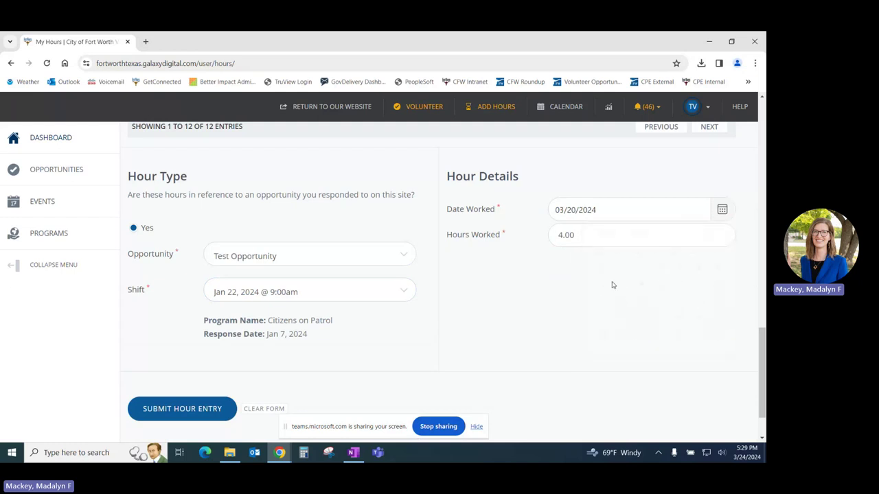
click(561, 236)
key(BackSpace)
text(5)
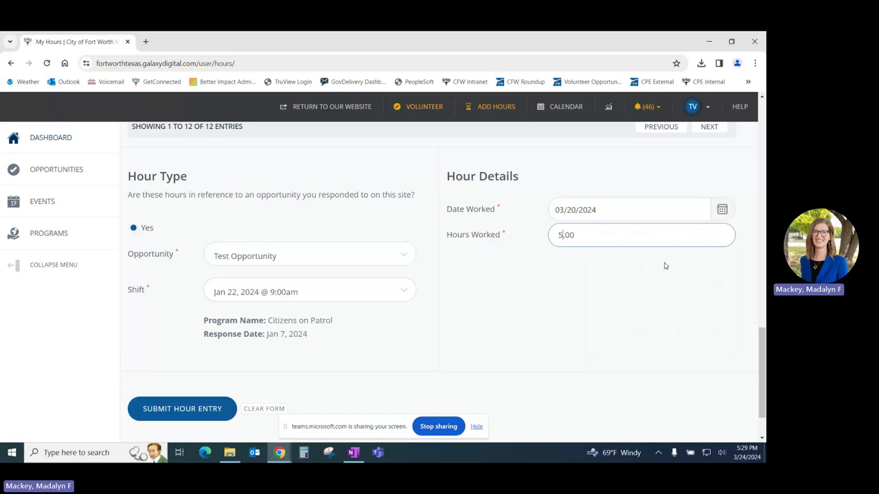
scroll(303, 347, down, 1)
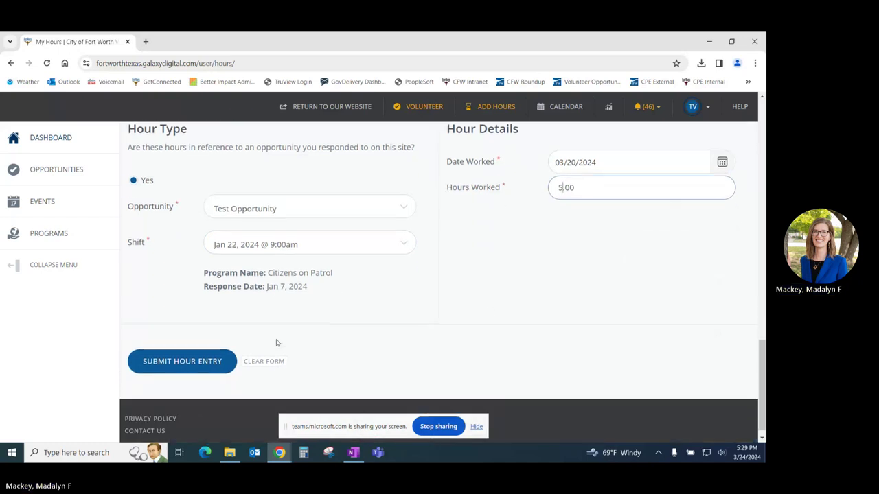
- Submit the 5-hour entry and check the new Mar 20, 2024 row in the hours table
click(171, 362)
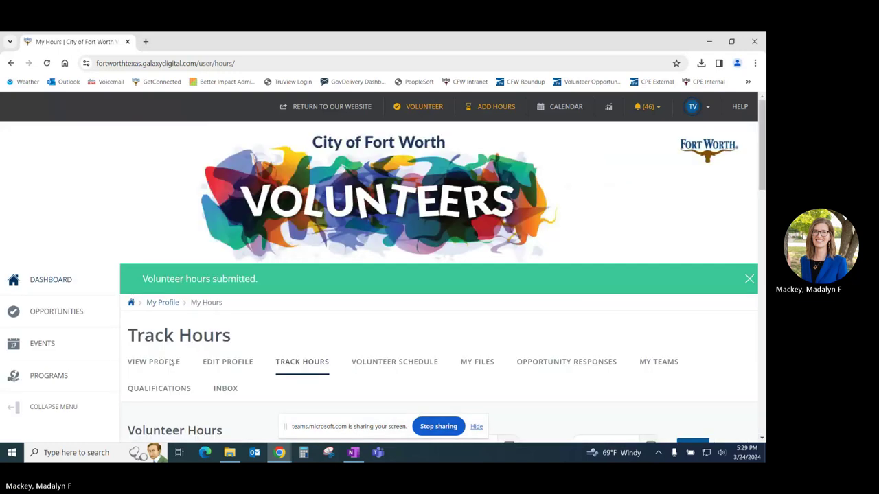
scroll(244, 335, down, 2)
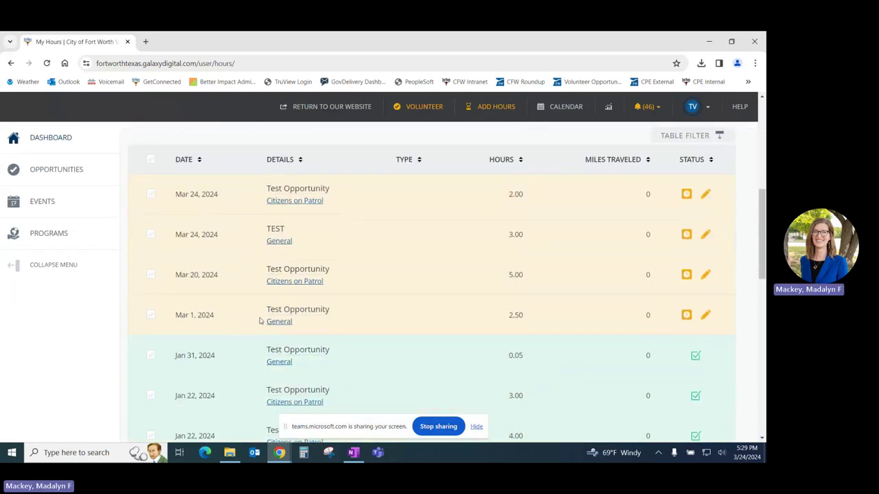
scroll(282, 309, up, 5)
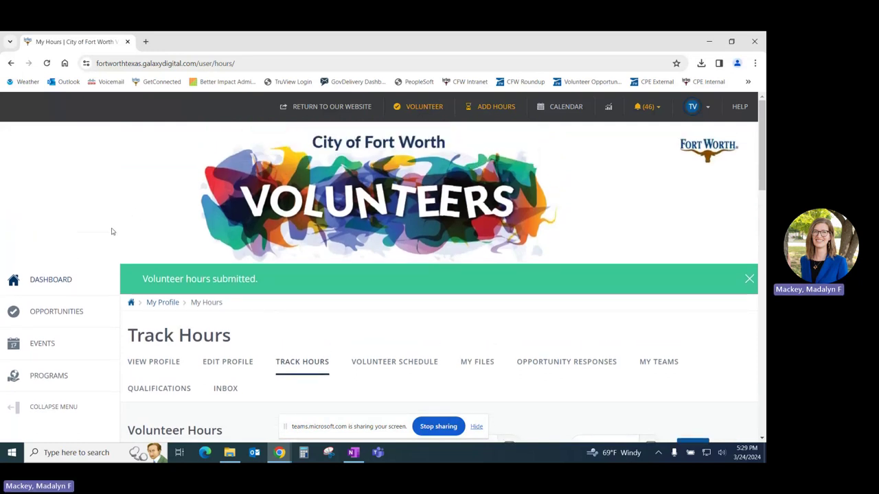
- Start another Test Opportunity entry with a March 6, 2024 worked date and 4 hours
click(492, 110)
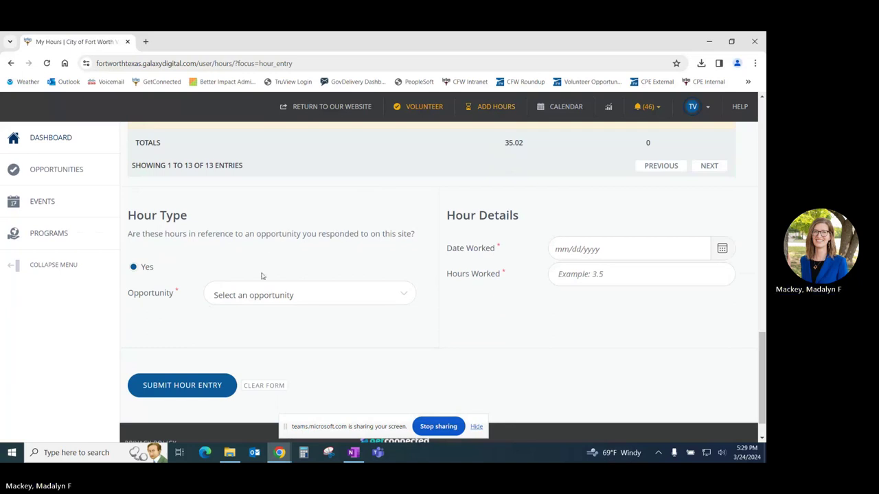
click(266, 300)
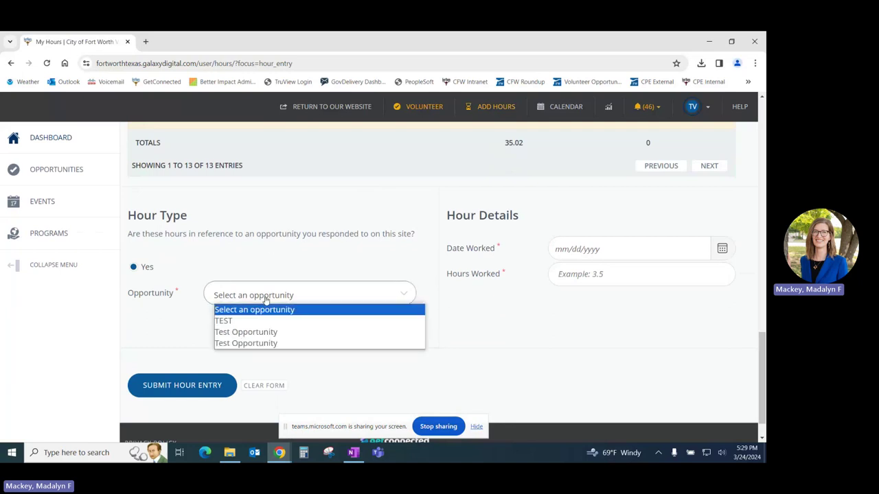
click(247, 334)
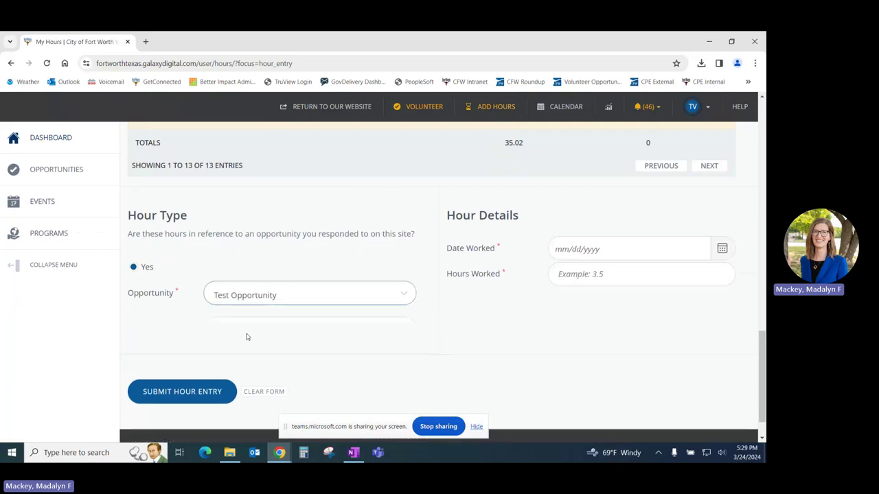
click(722, 249)
click(639, 334)
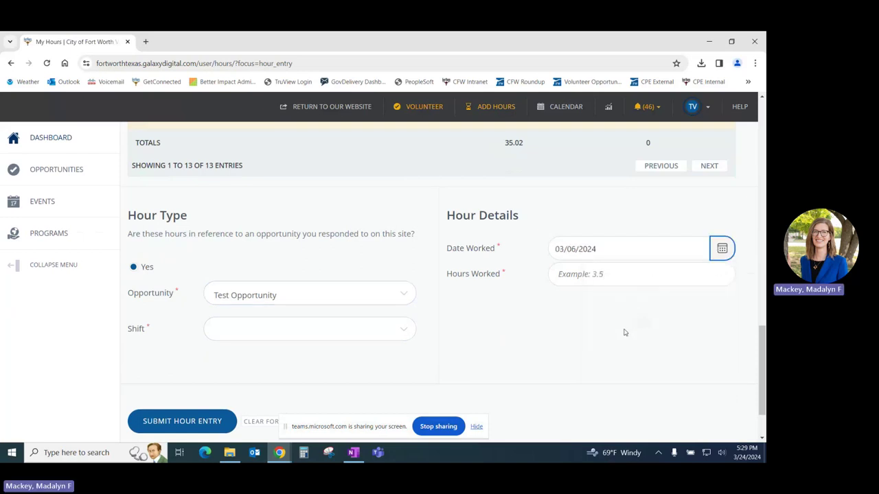
click(581, 275)
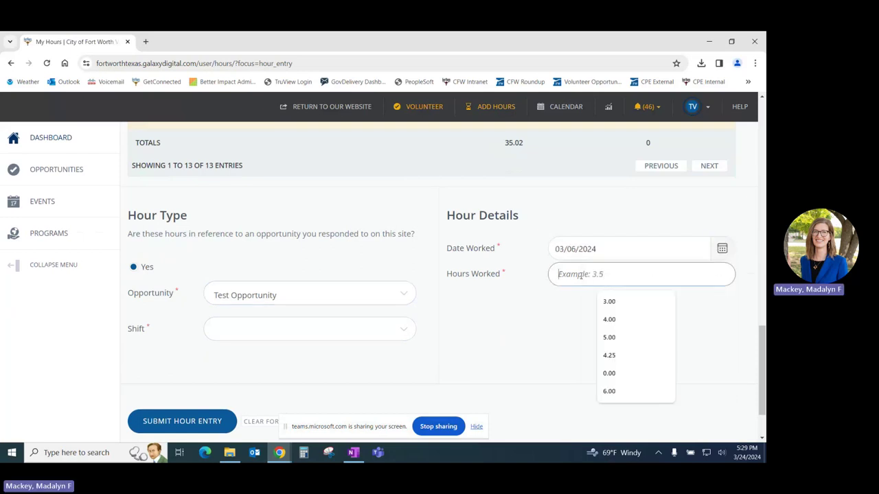
text(4)
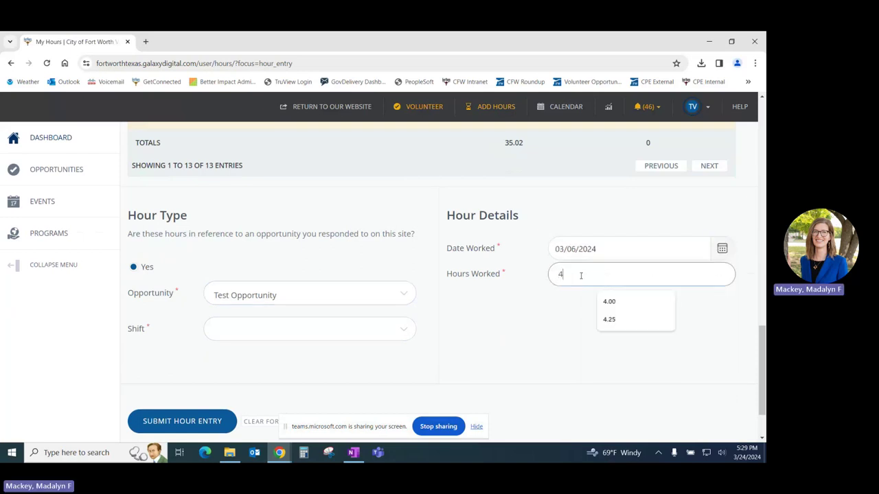
- Pick the Jan 22, 2024 9:00am shift and submit the 4-hour entry
click(227, 331)
click(237, 352)
scroll(178, 391, down, 2)
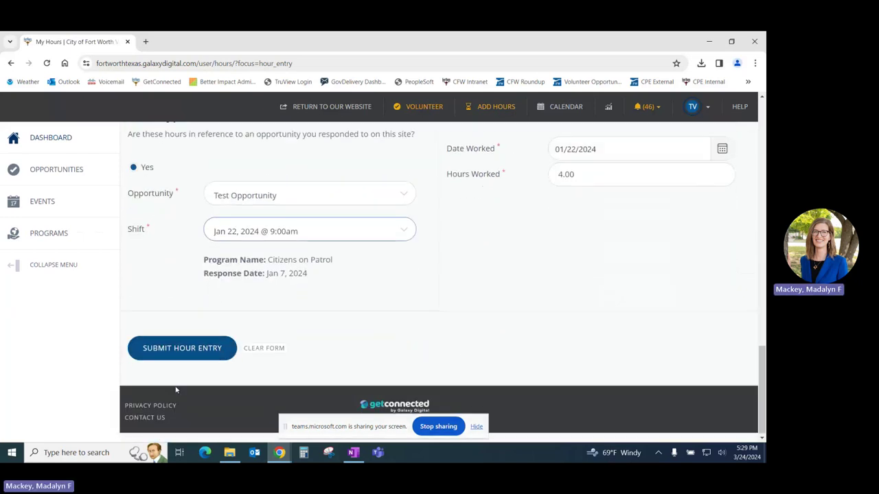
click(165, 353)
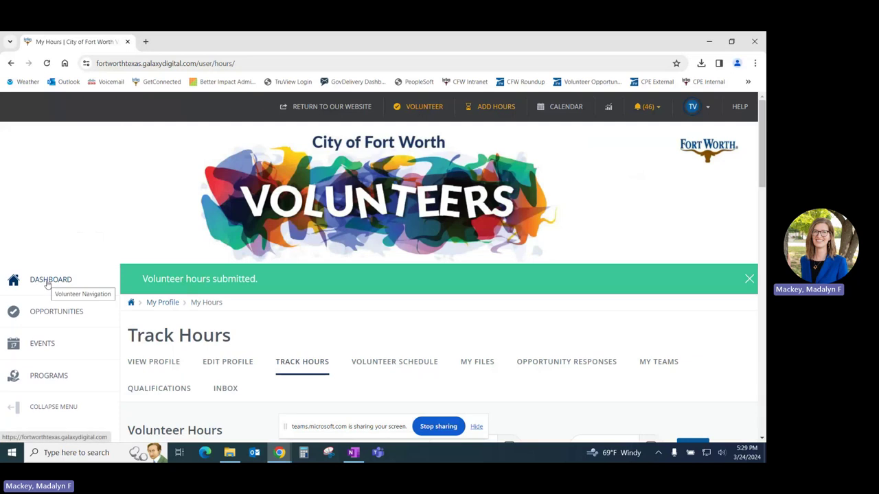
- From the Dashboard's Opportunity Responses, choose Add Hours in the TEST row's Options menu
click(48, 283)
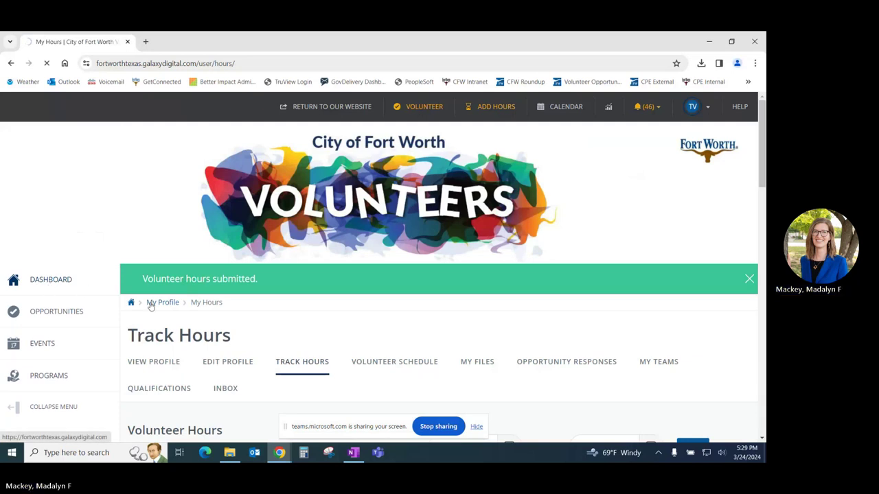
scroll(314, 314, down, 1)
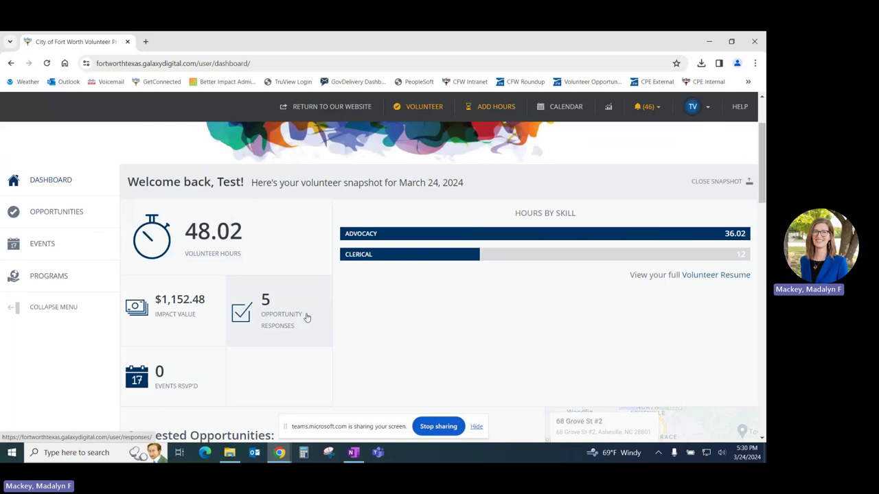
click(307, 317)
scroll(307, 318, down, 1)
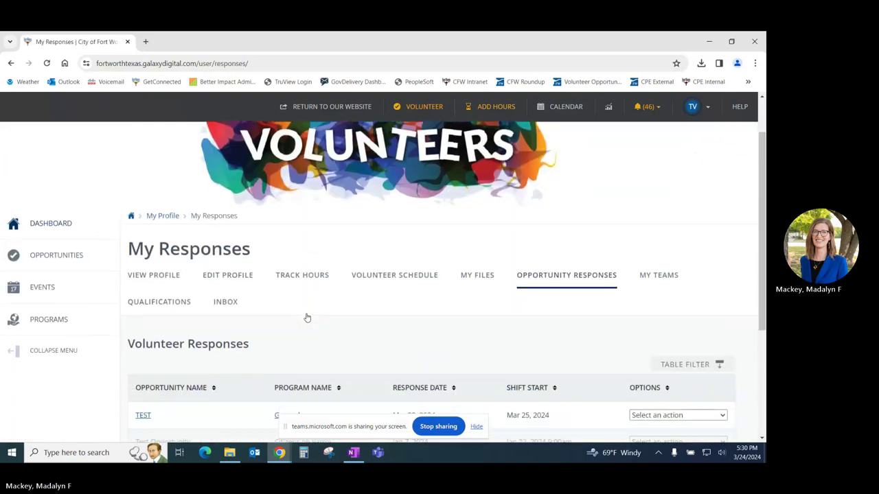
scroll(307, 317, down, 3)
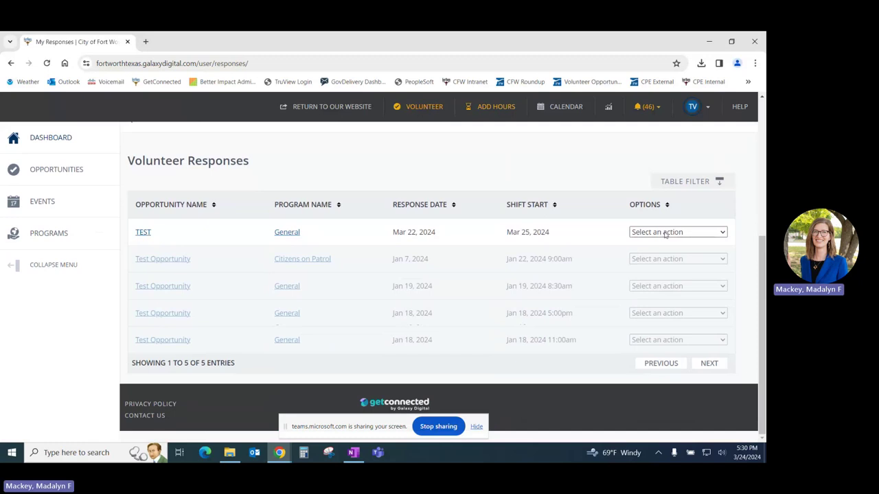
click(661, 233)
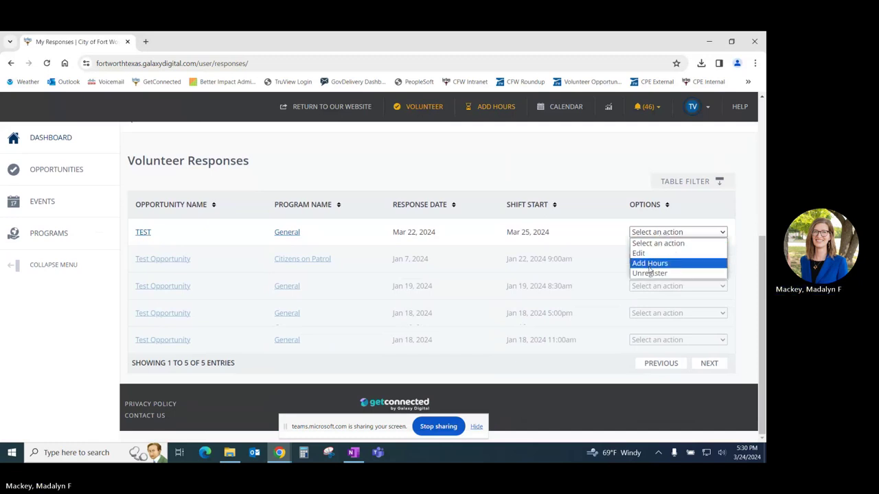
click(649, 264)
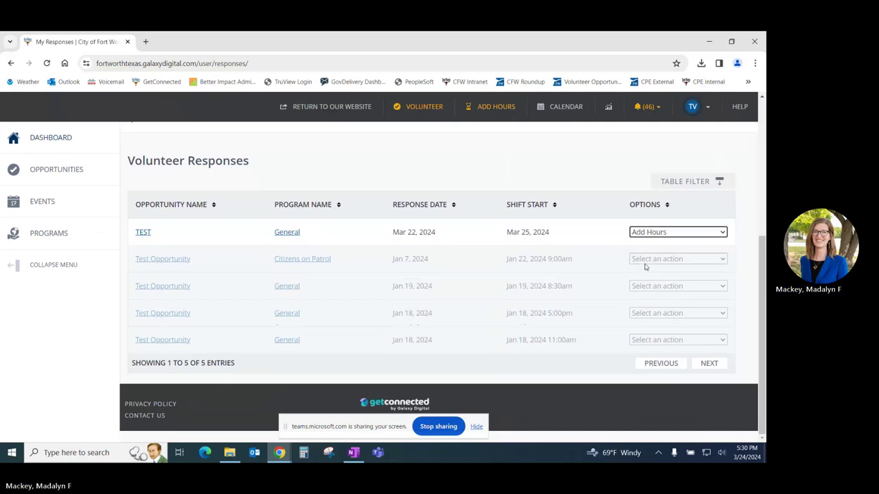
- Review the prefilled TEST hour form on Track Hours, then return to the top of the page
scroll(472, 260, down, 1)
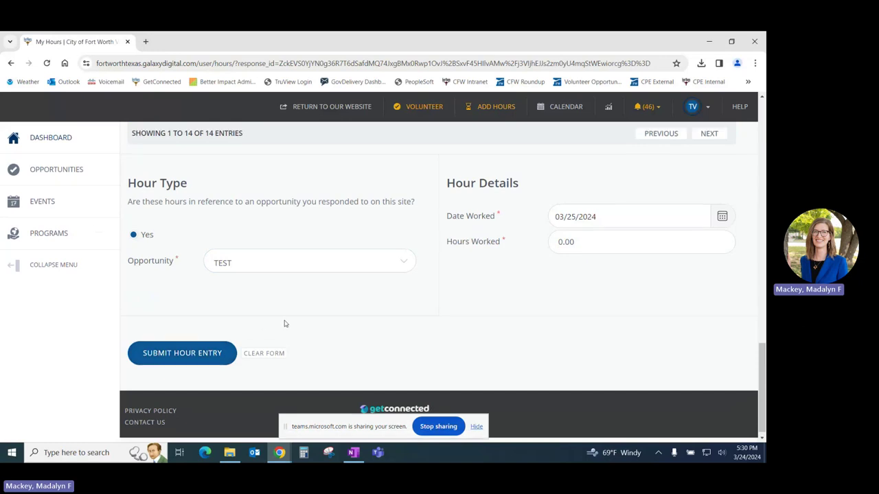
scroll(285, 323, up, 15)
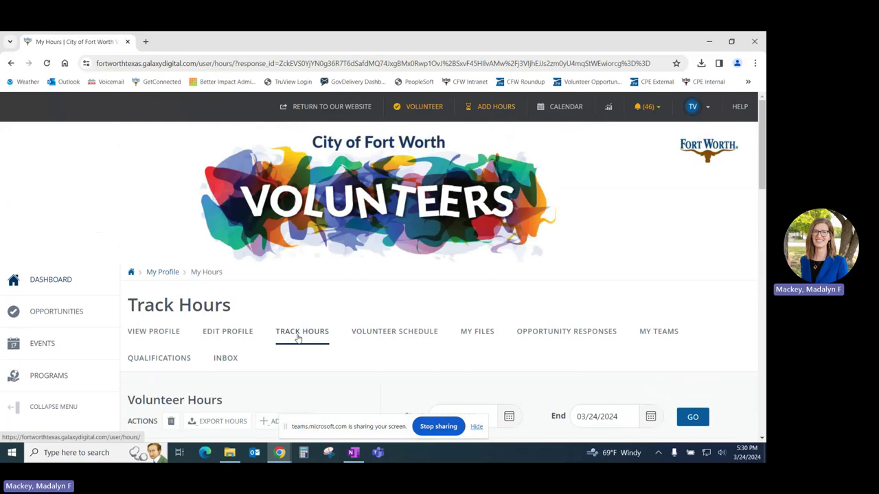
- Edit the Mar 24 Test Opportunity entry from 2.00 to 3 hours and update it
scroll(302, 337, down, 5)
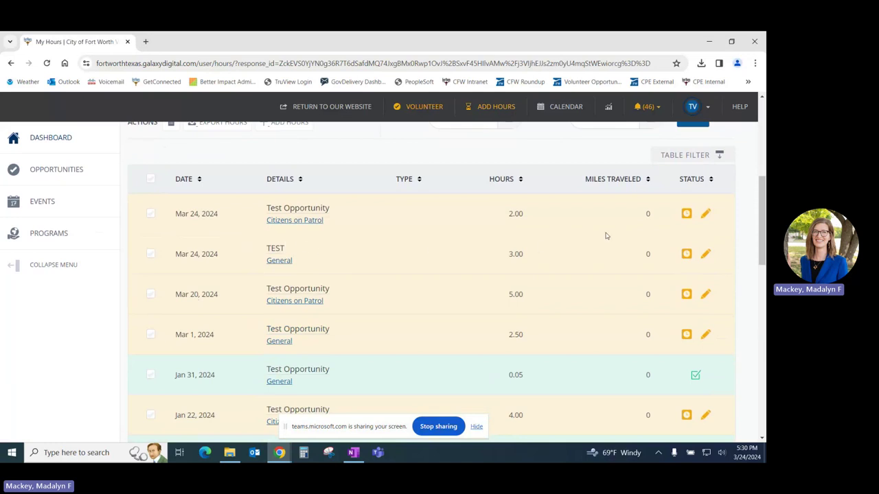
click(705, 216)
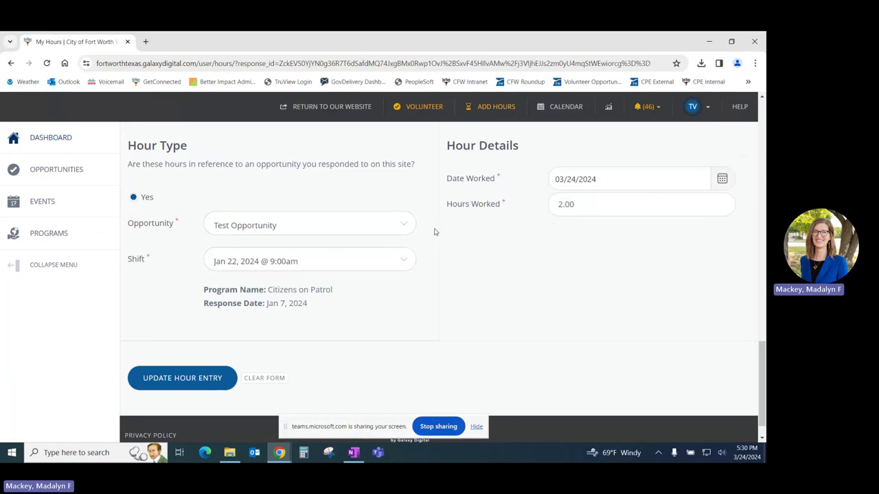
click(560, 205)
key(BackSpace)
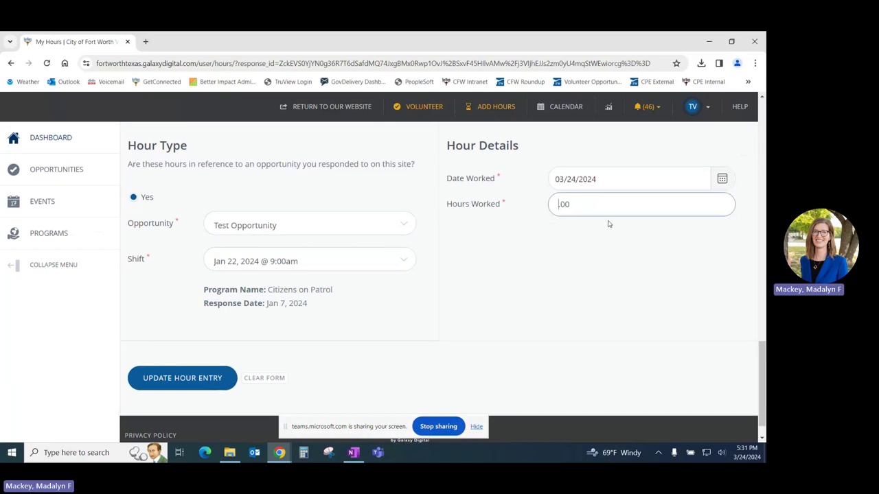
text(3)
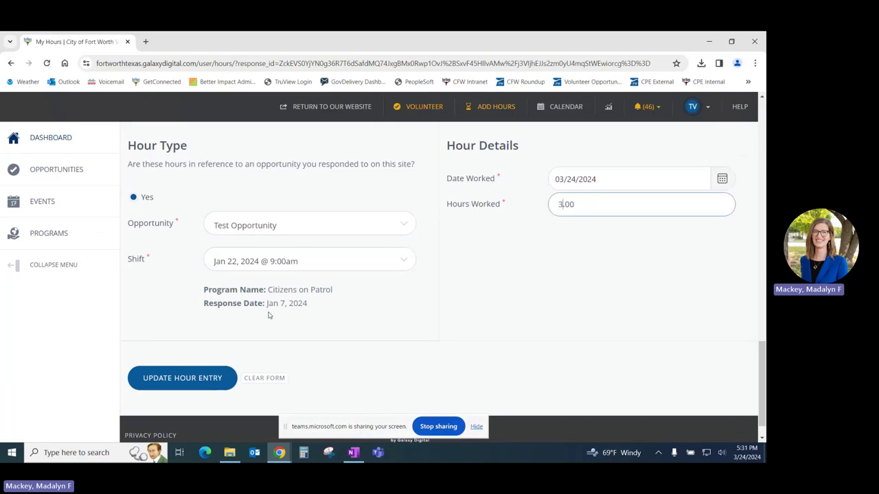
click(163, 384)
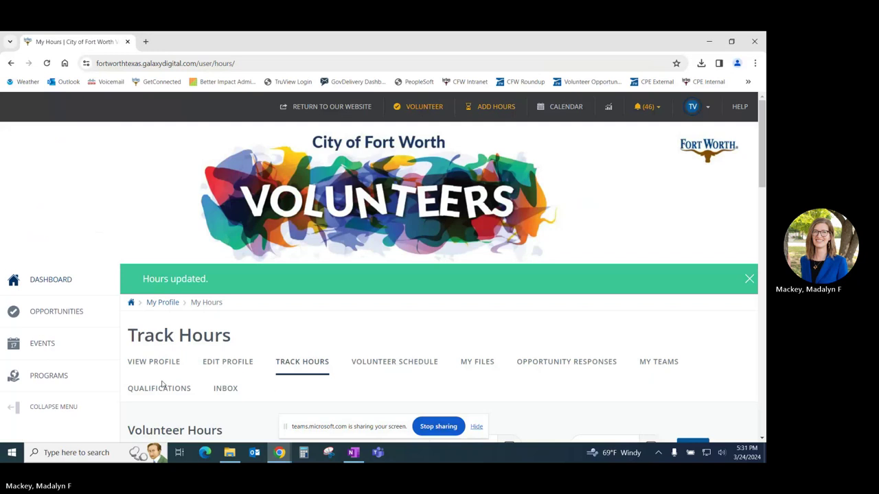
- Scroll the Volunteer Hours table to check the two 3.00-hour Mar 24 entries above the 5.00-hour Mar 20 entry
scroll(347, 254, down, 2)
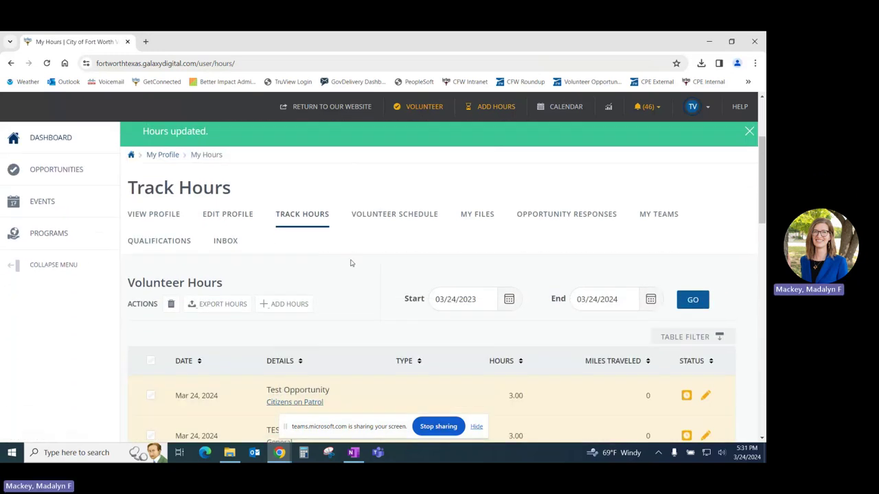
scroll(350, 263, down, 2)
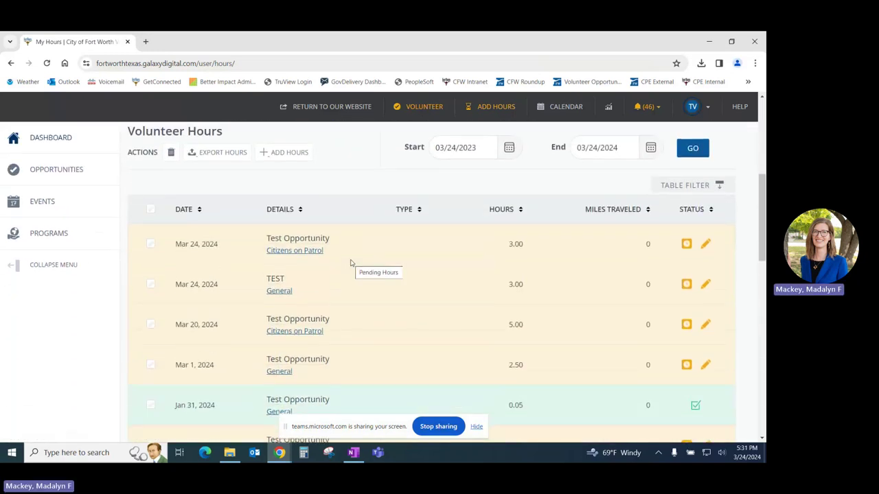
scroll(350, 263, down, 1)
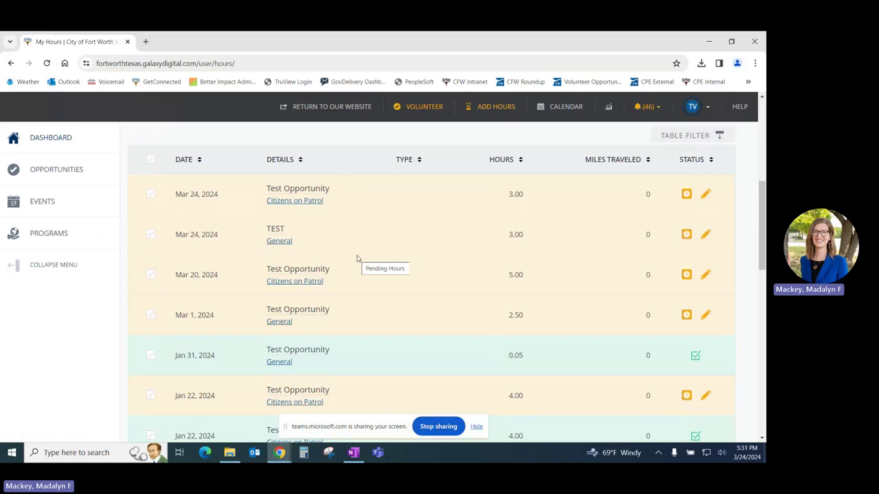
scroll(358, 259, down, 2)
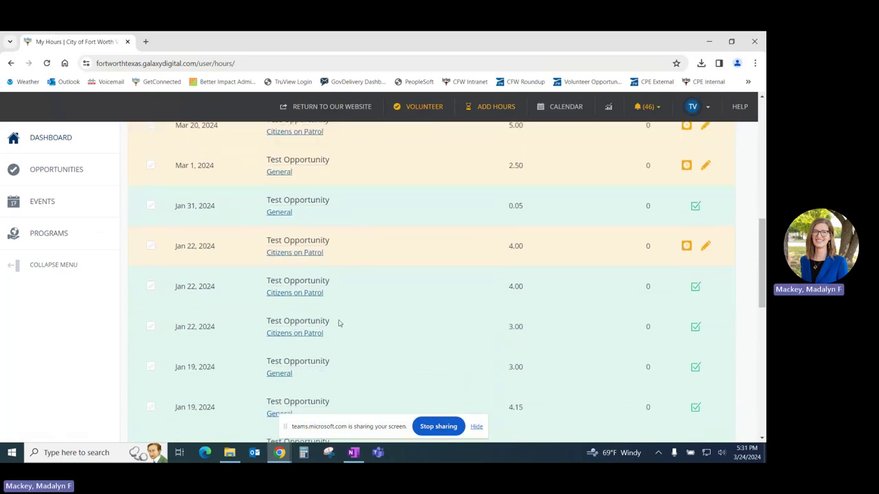